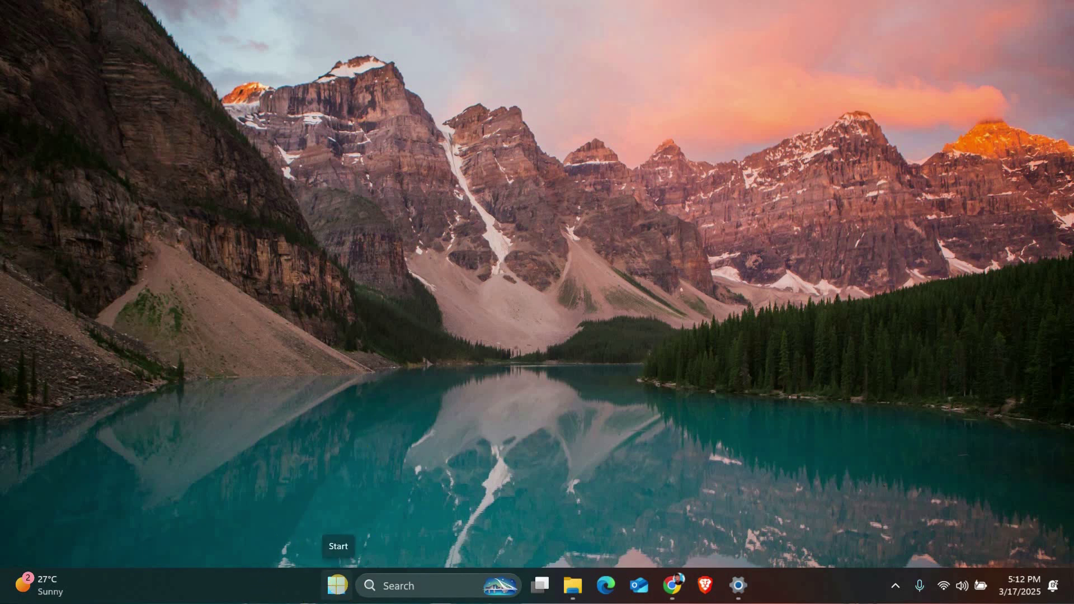
Turn on Mobile hotspot under Settings > Network & internet > Mobile hotspot
click(338, 585)
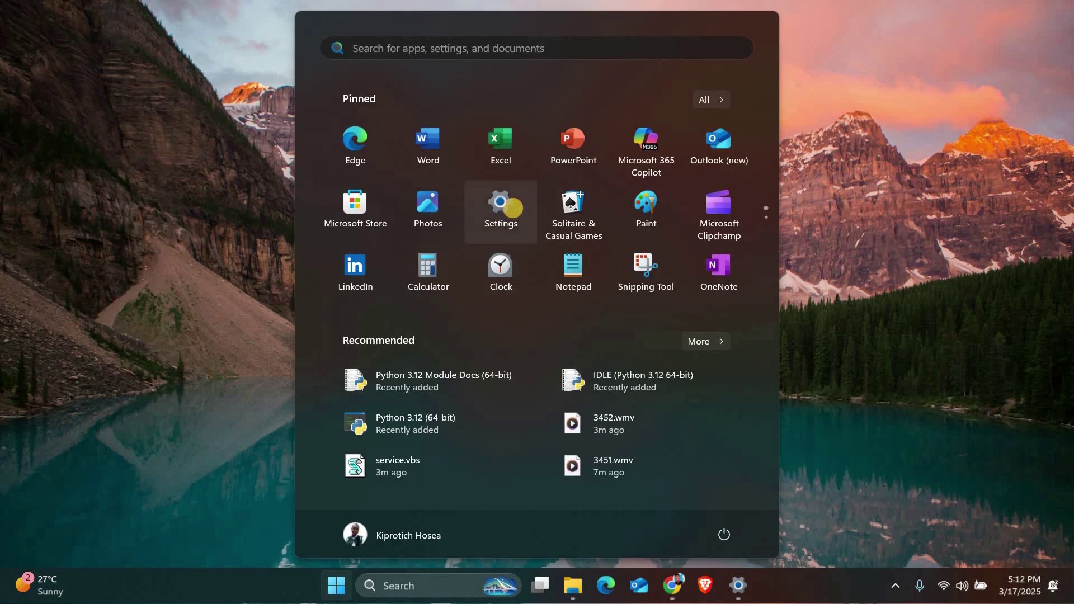
click(510, 207)
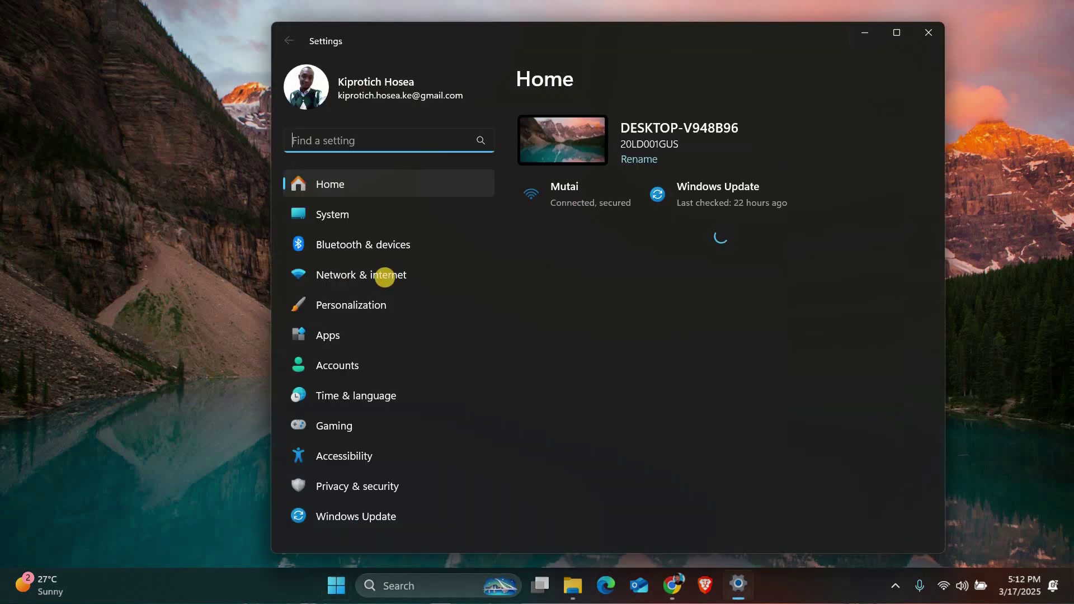
click(403, 280)
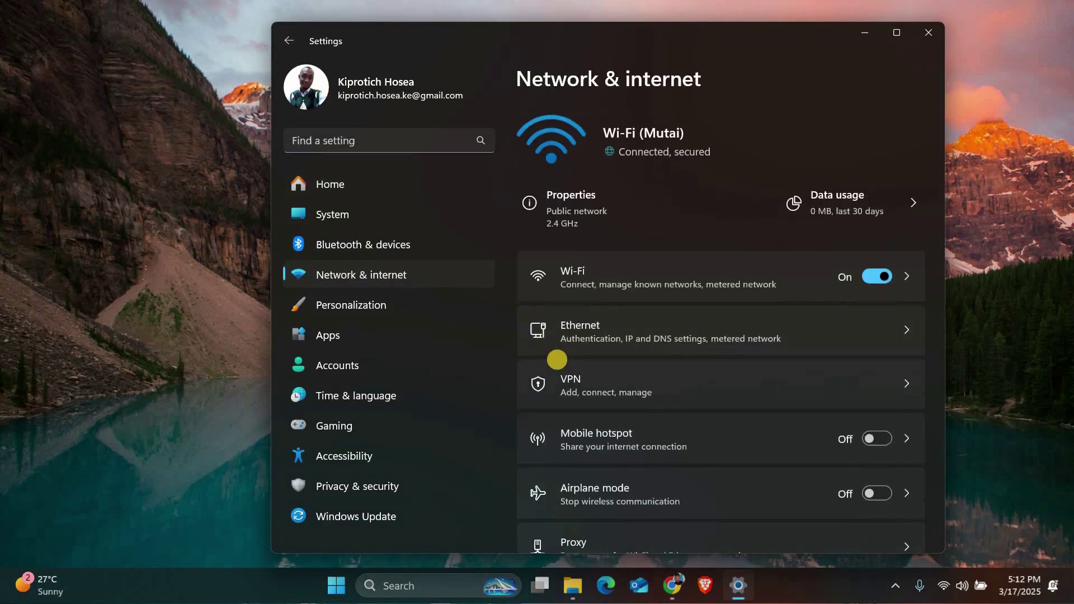
click(604, 425)
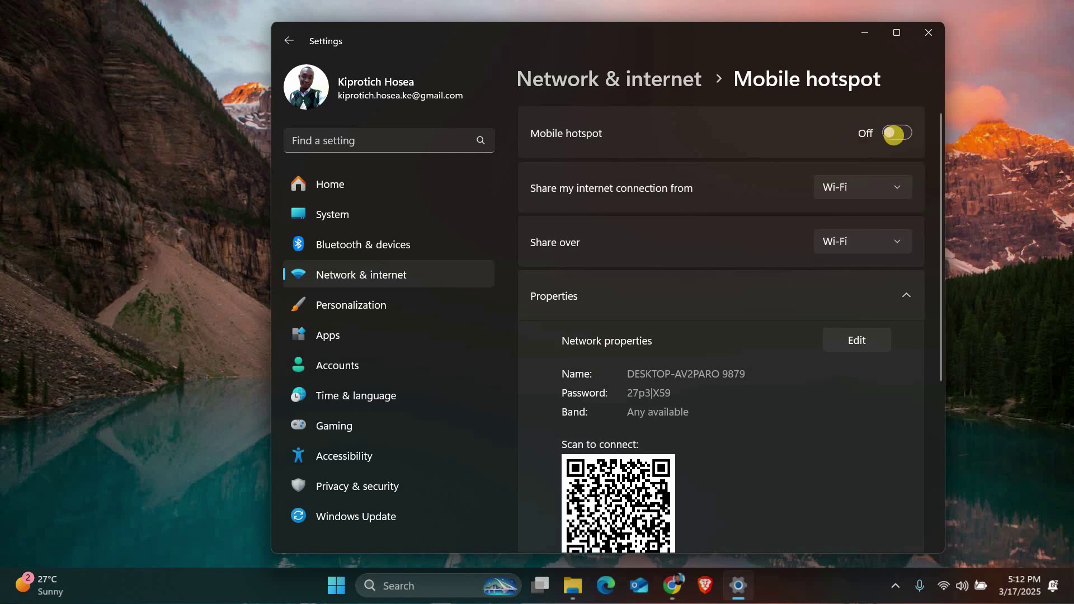
click(896, 134)
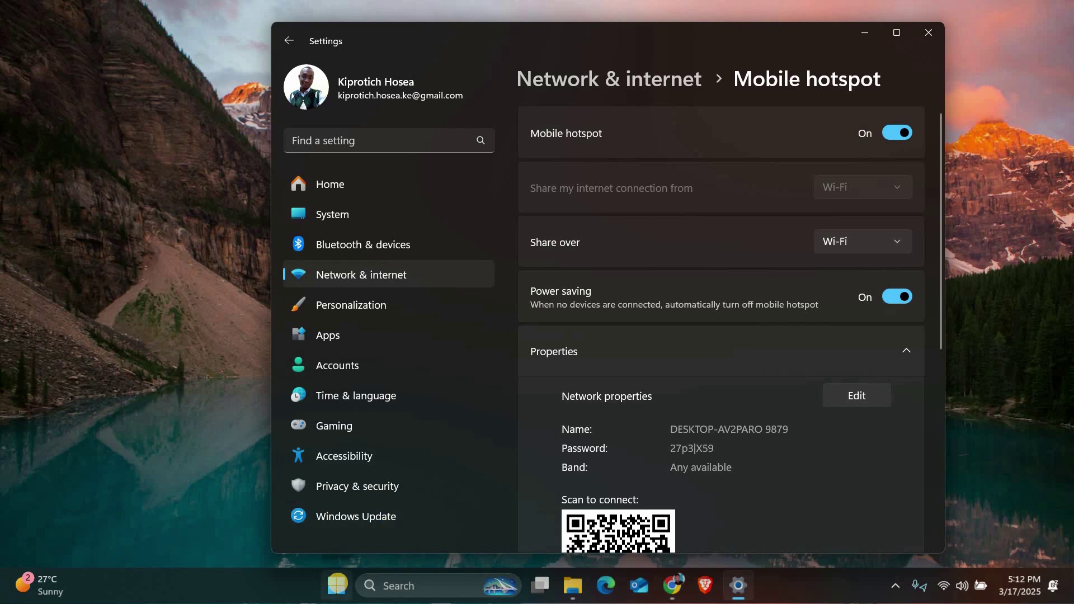
In Device Manager, expand Network adapters and show the Intel Dual Band Wireless-AC 8265's options
right_click(338, 584)
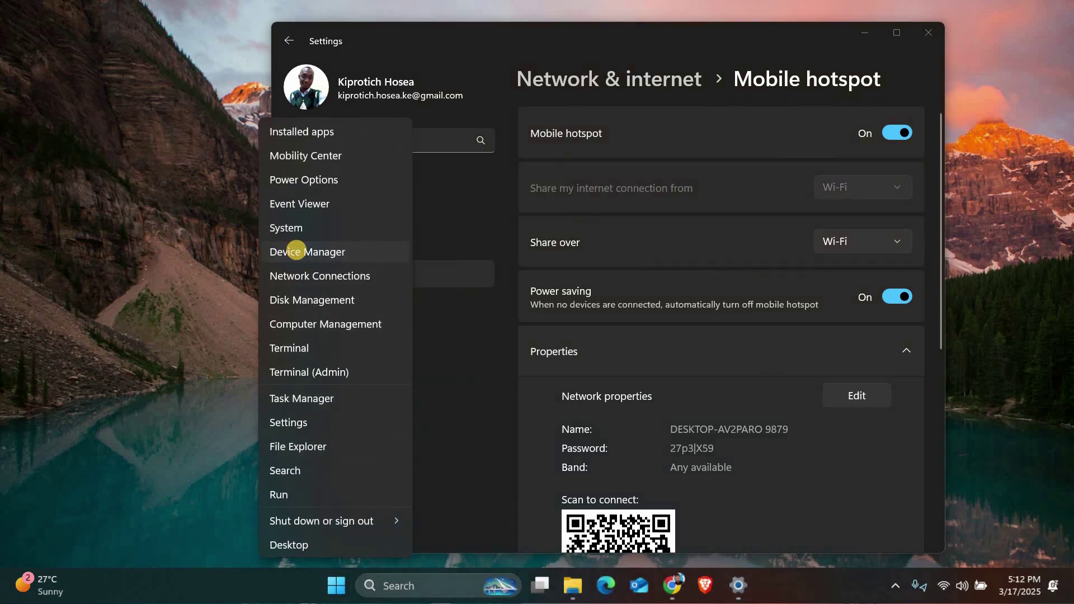
click(297, 251)
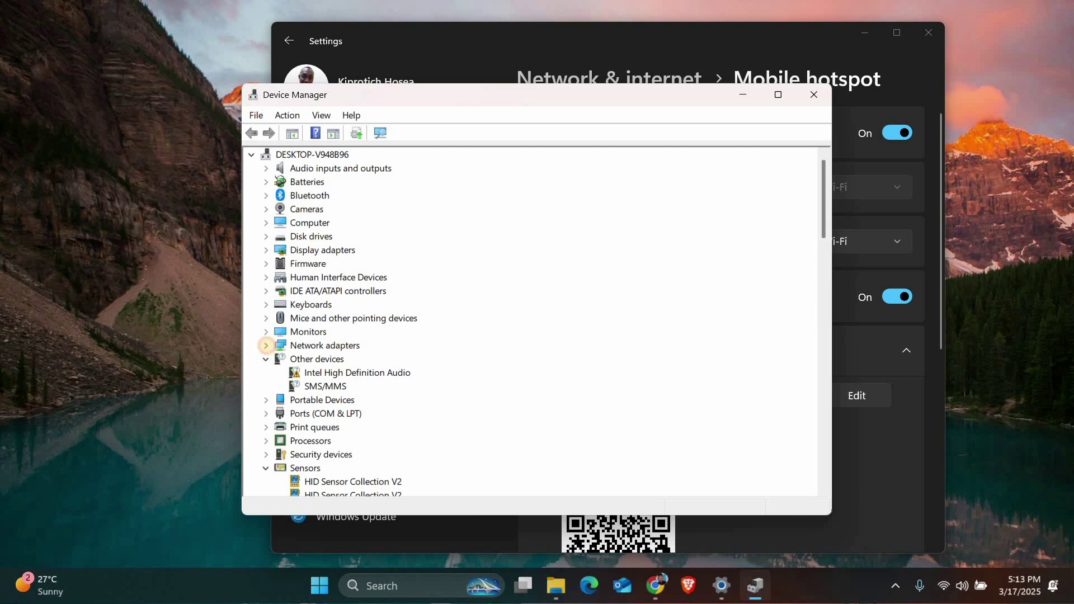
click(265, 344)
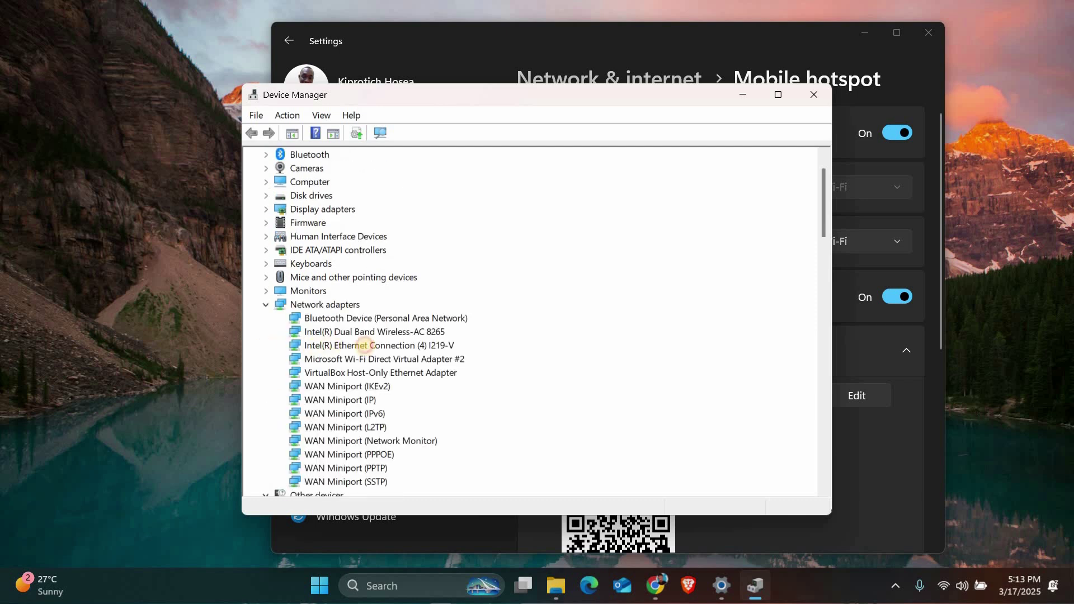
click(366, 345)
Search automatically for a newer Intel Wireless-AC 8265 driver; the best one is already installed
click(364, 331)
right_click(364, 331)
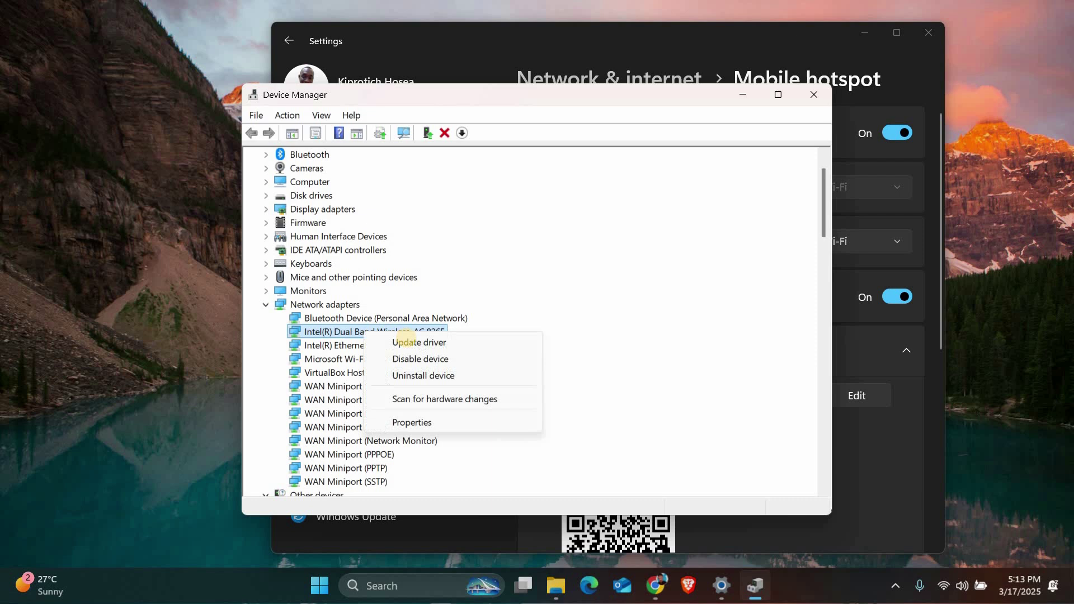
click(407, 338)
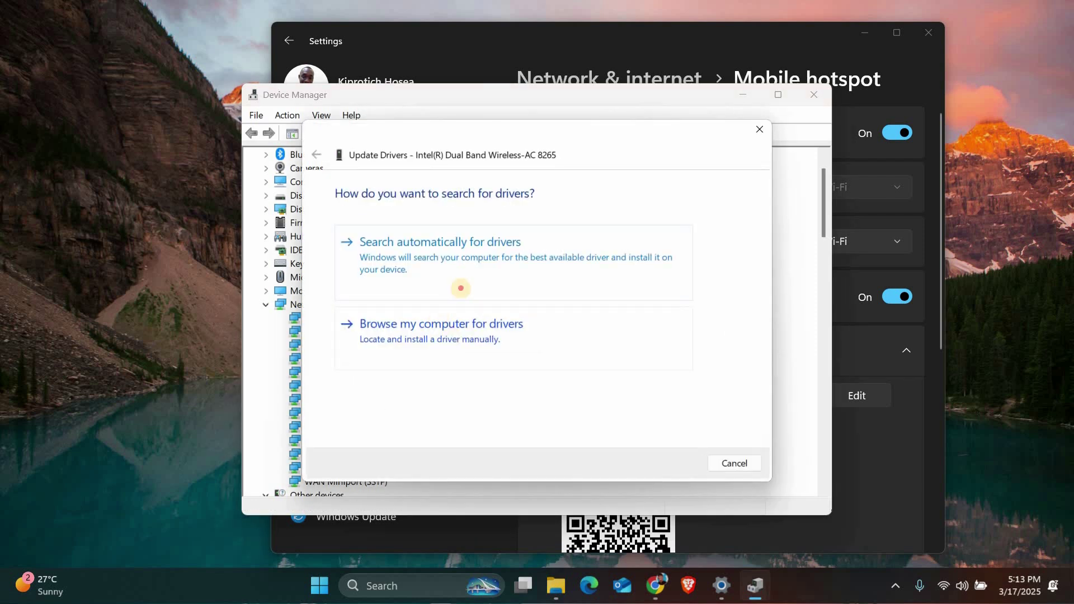
click(439, 285)
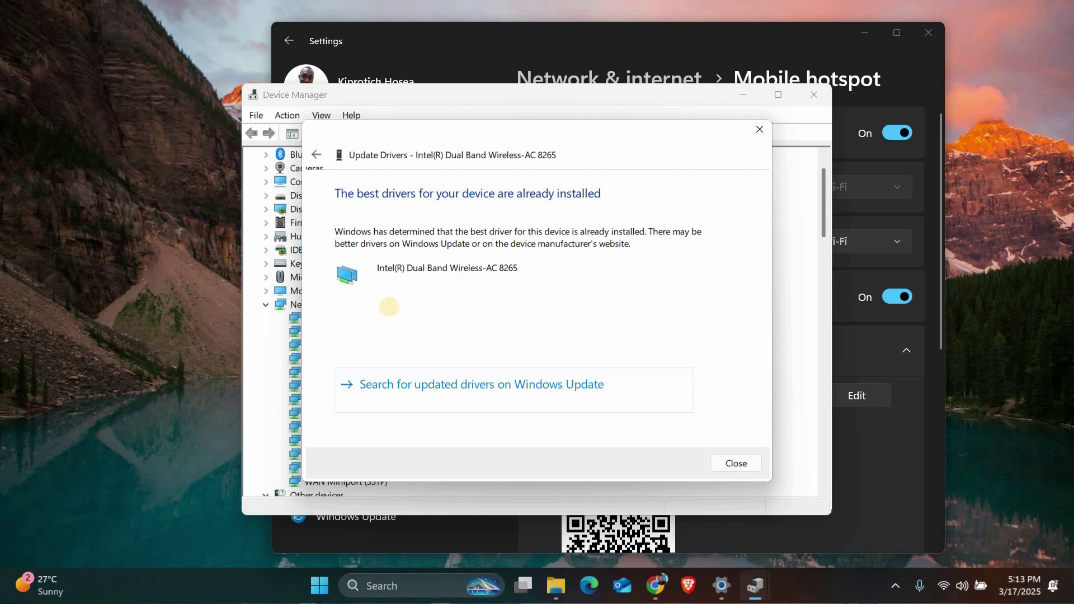
click(759, 129)
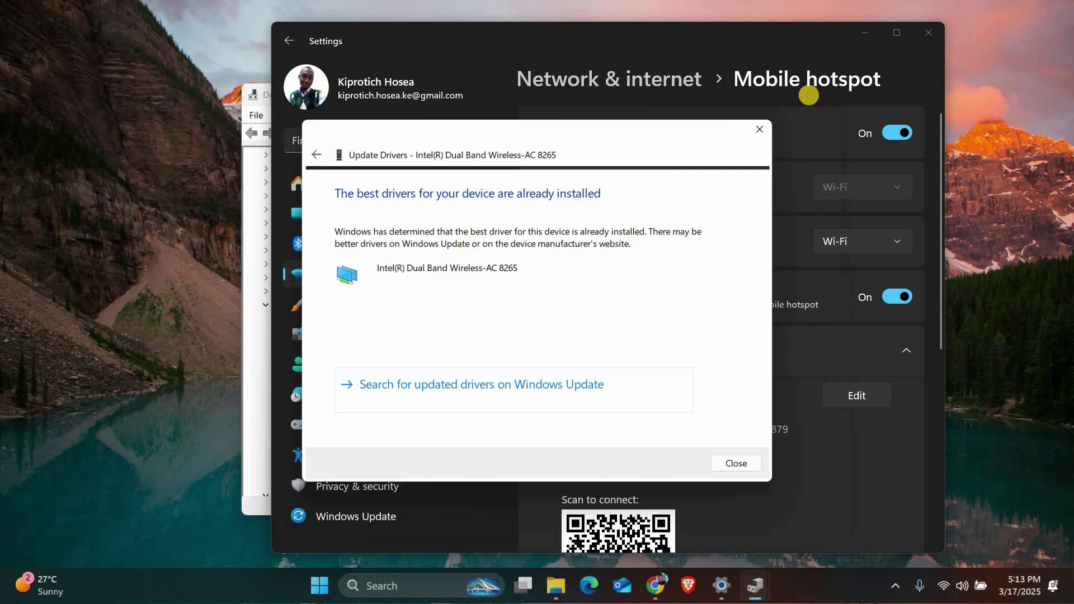
Close Device Manager and launch Command Prompt as administrator
click(812, 94)
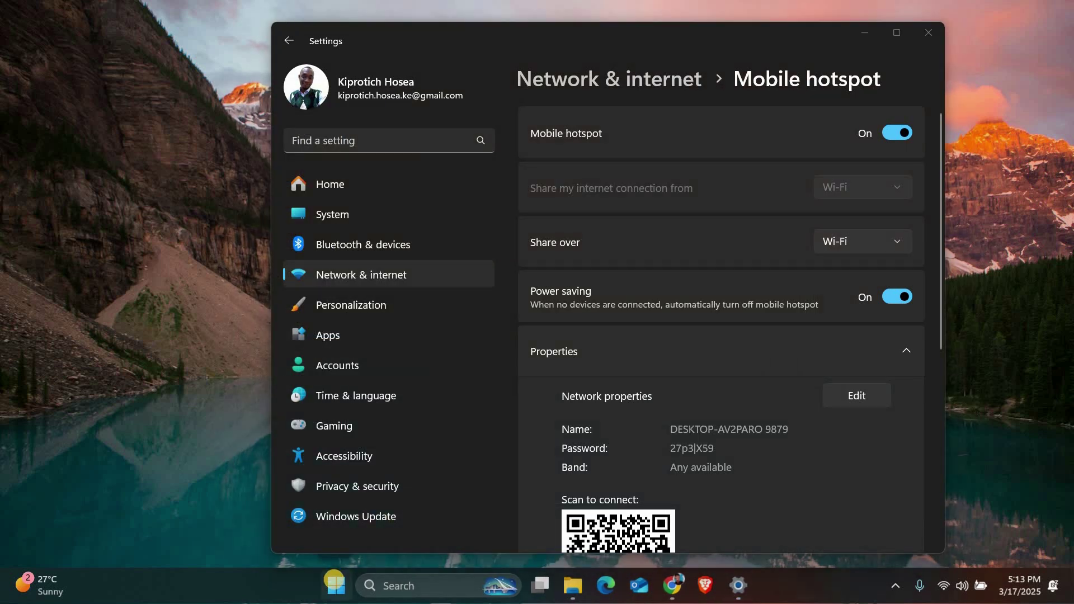
click(334, 582)
text(cm)
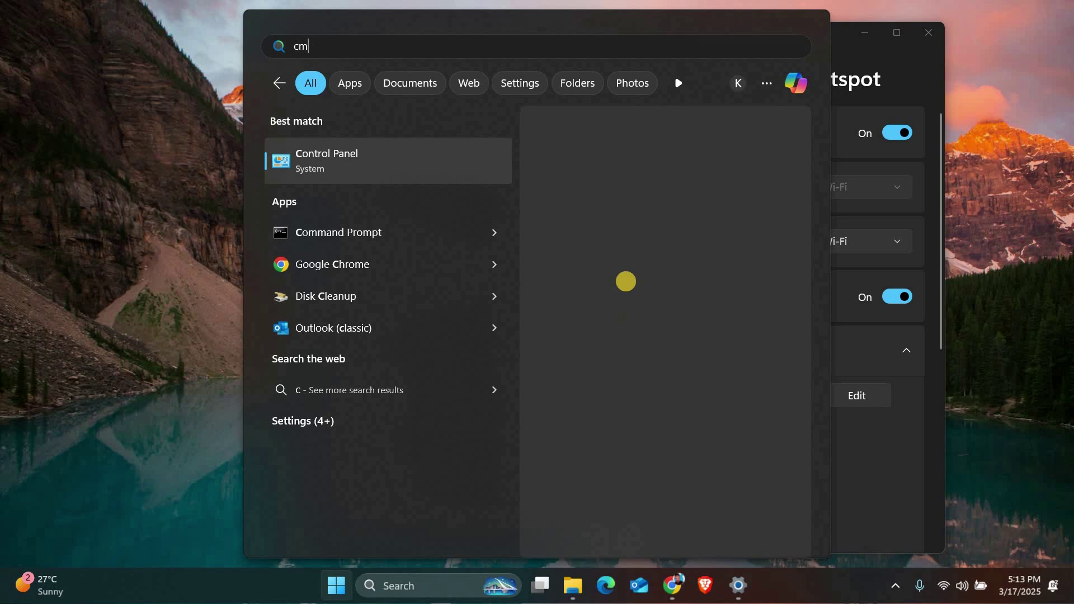
text(d)
click(556, 292)
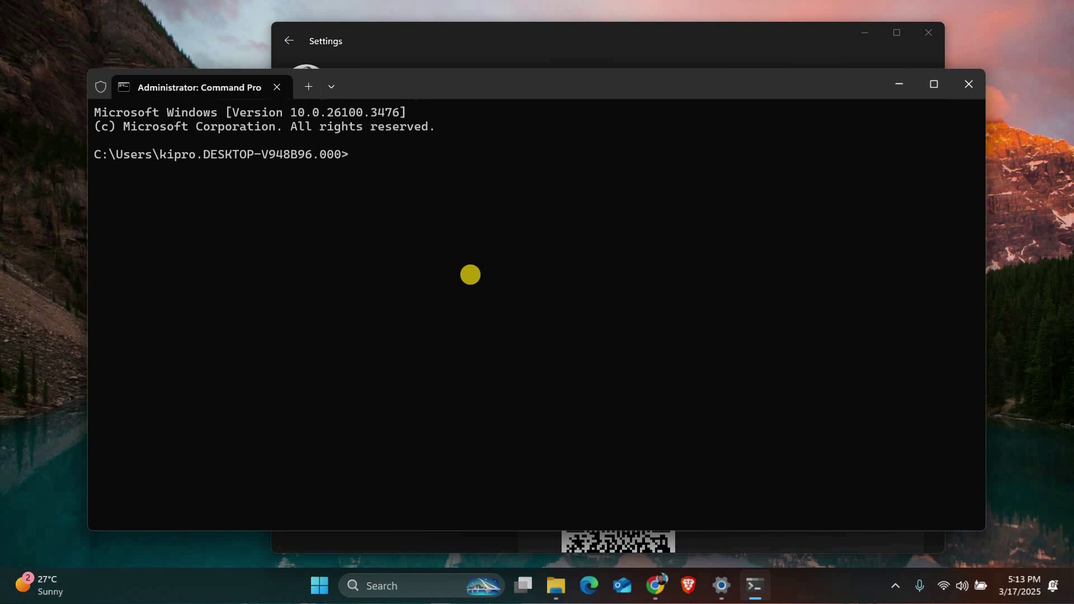
Run netsh winsock reset and netsh int ip reset, then close Command Prompt
right_click(470, 274)
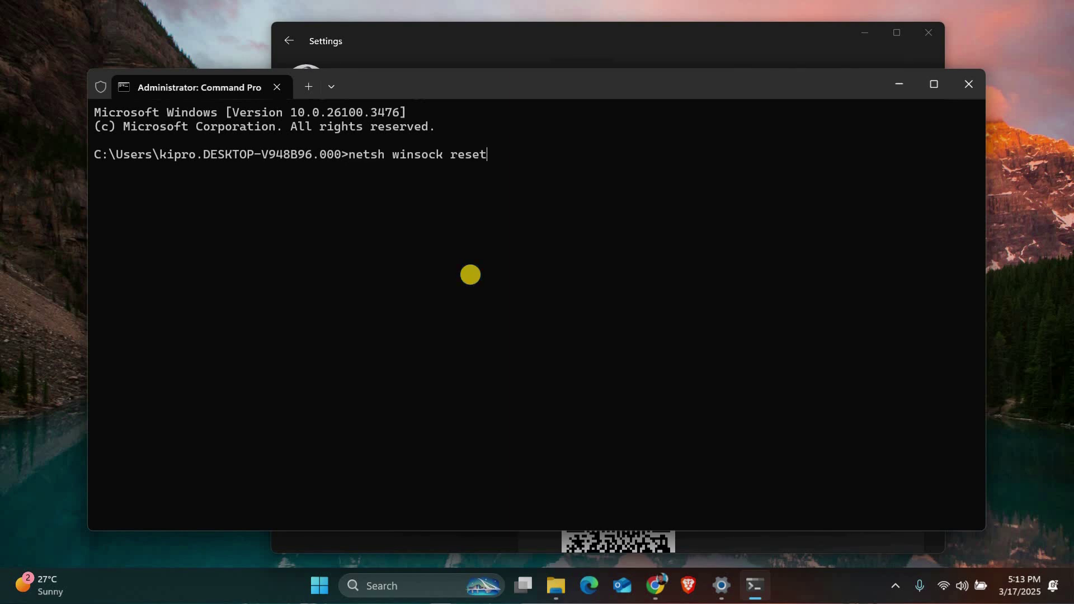
key(Return)
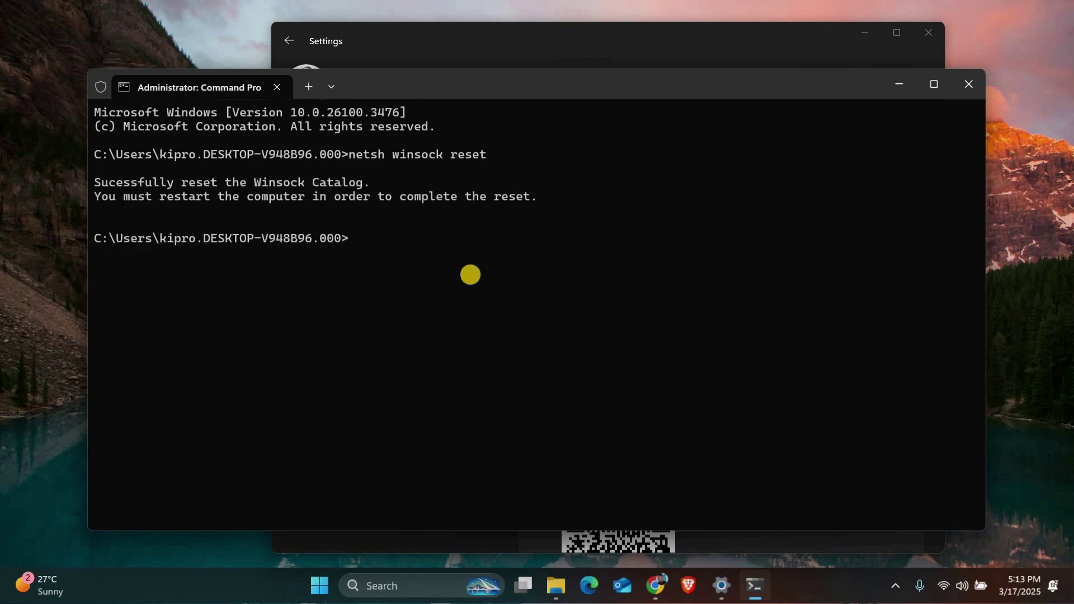
text(netsh )
text(int ip)
text( reset)
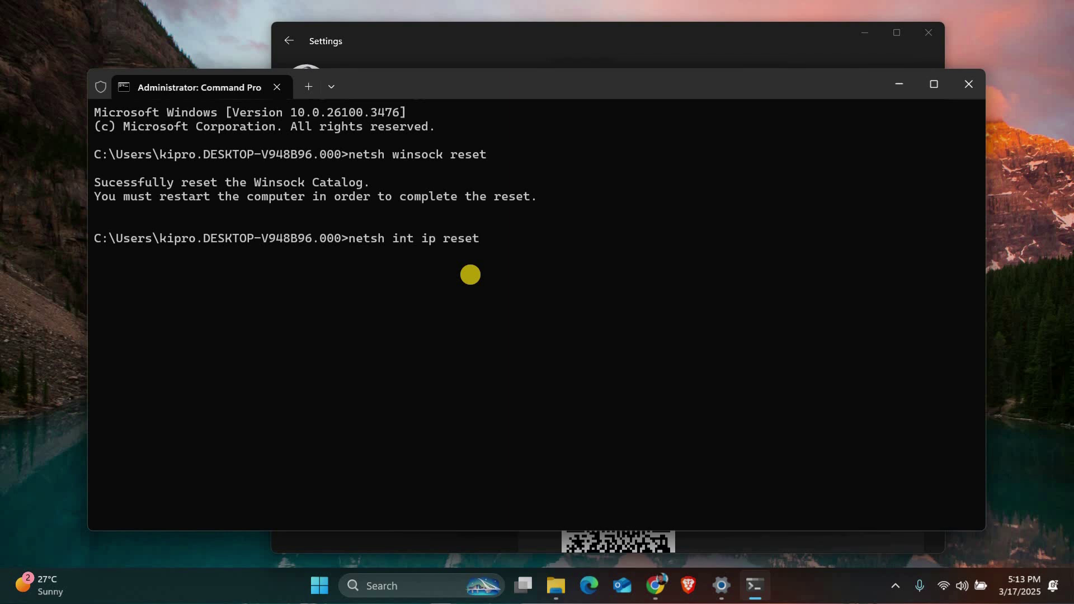
key(Return)
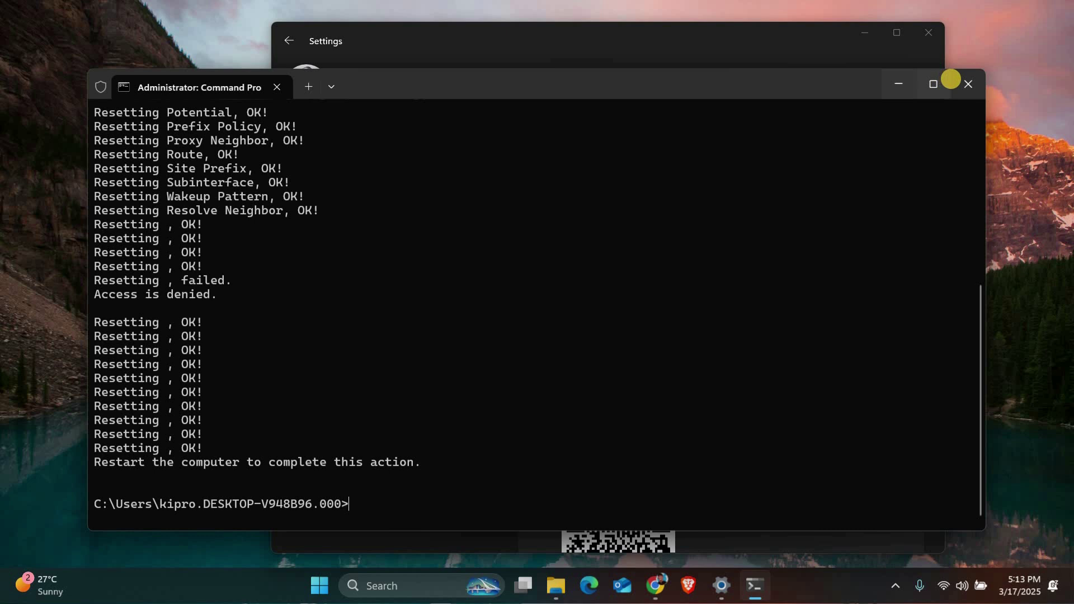
click(966, 84)
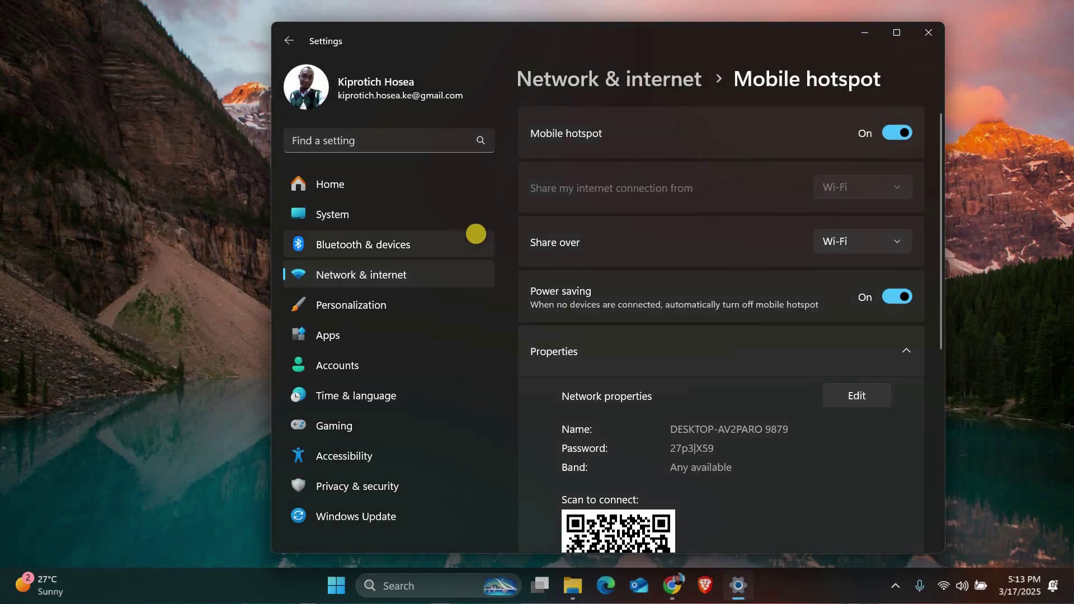
scroll(600, 279, down, 1)
scroll(600, 279, up, 1)
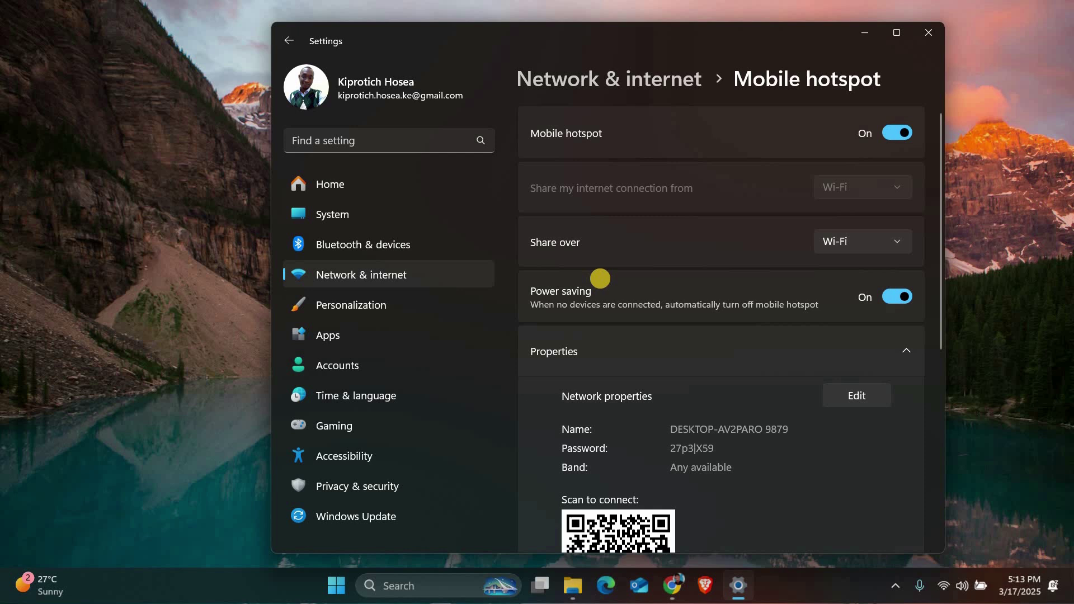